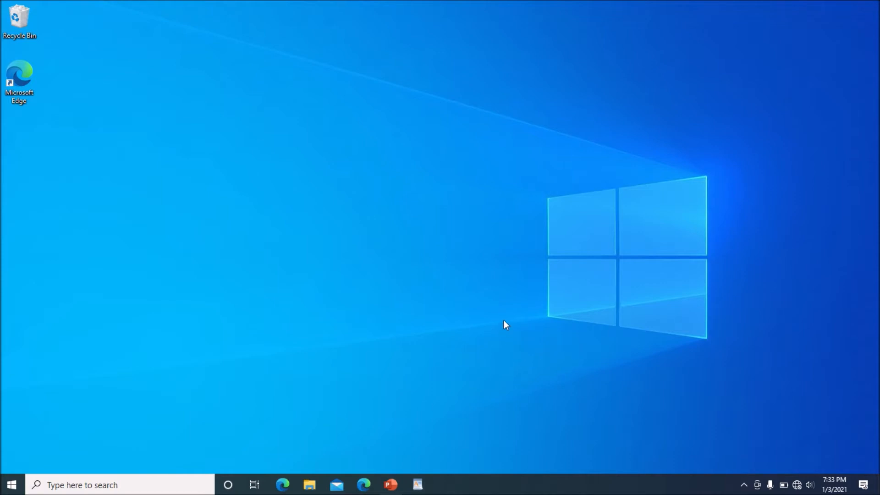
Open WordPad with a new blank document
left_click(418, 486)
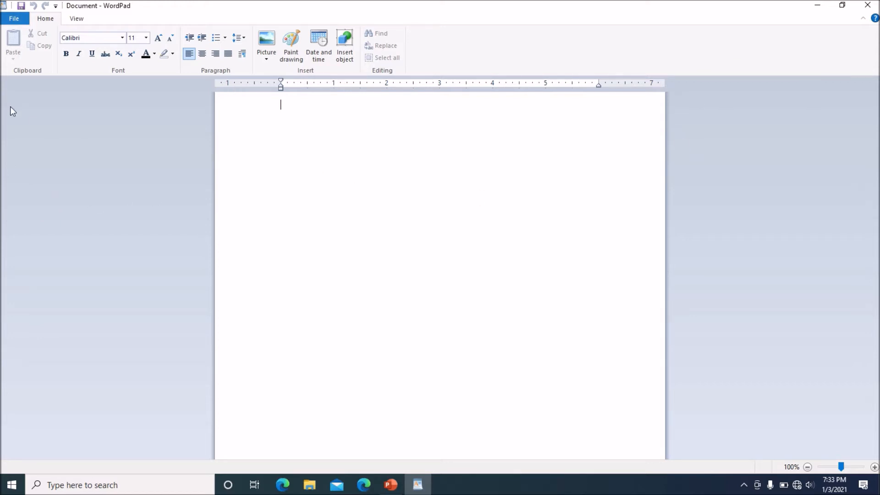
left_click(13, 20)
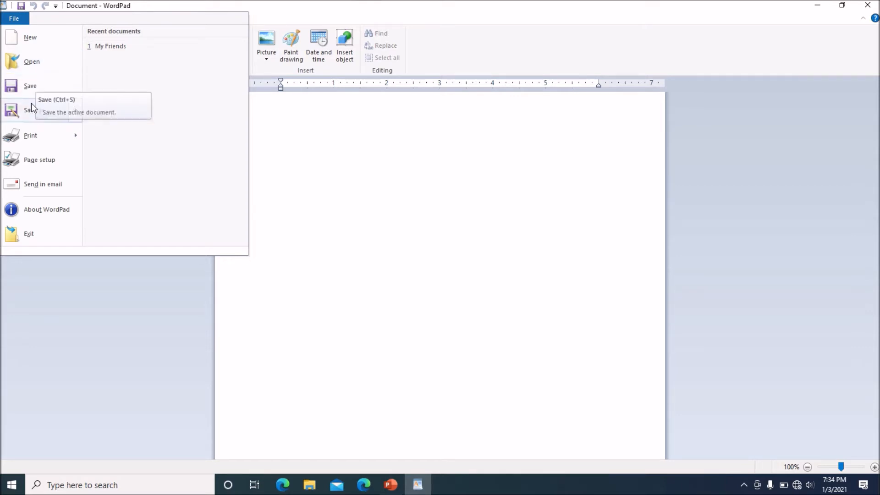
mouse_move(27, 133)
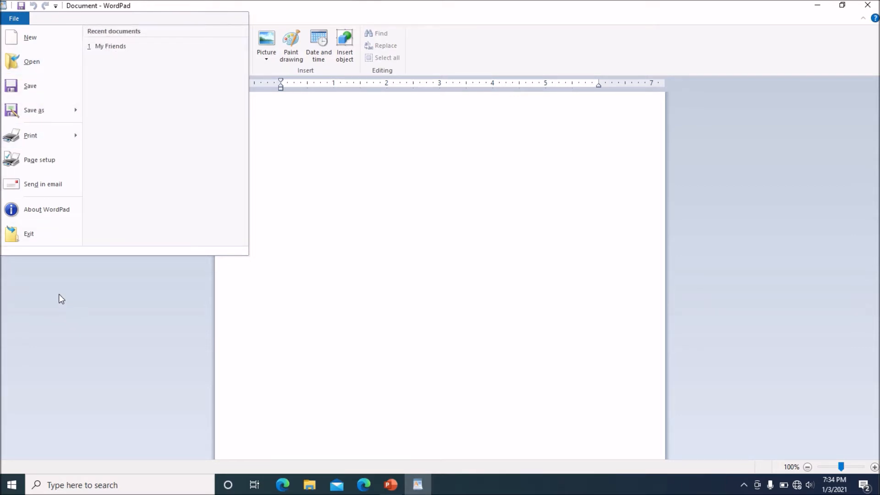
left_click(59, 295)
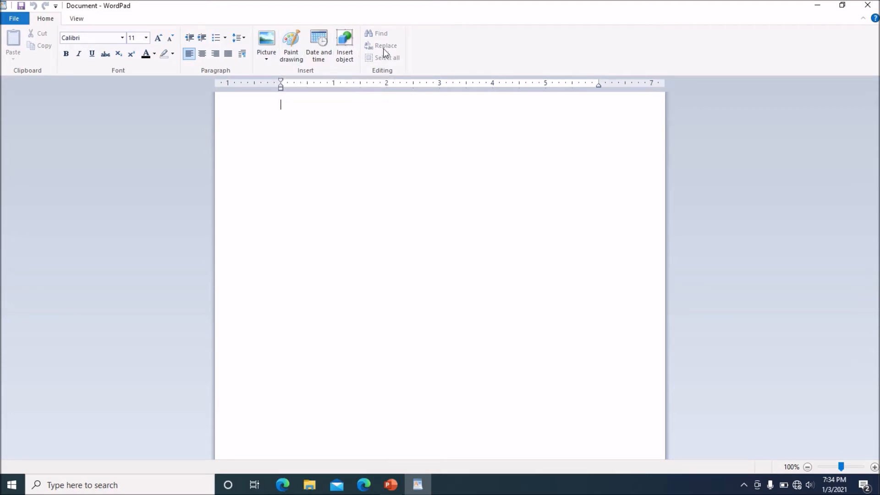
left_click(808, 466)
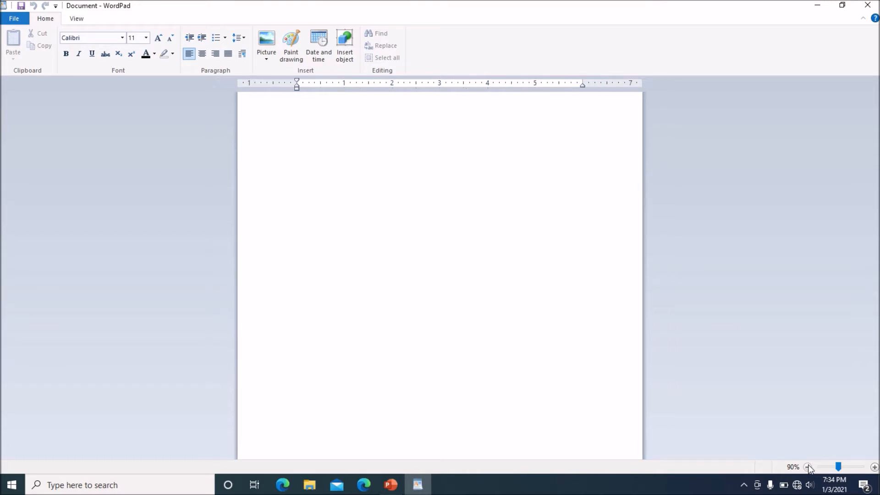
left_click(874, 466)
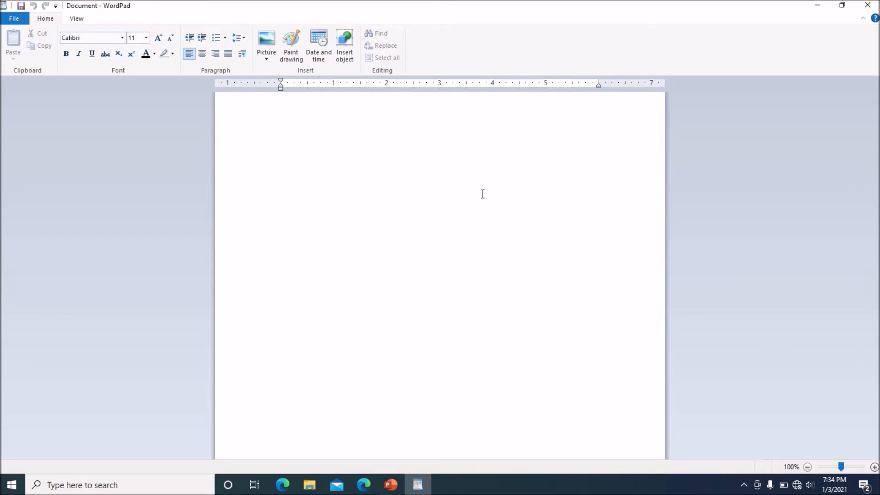
Enter the heading "My five pets:" on the first line of the blank document
left_click(289, 103)
type("M")
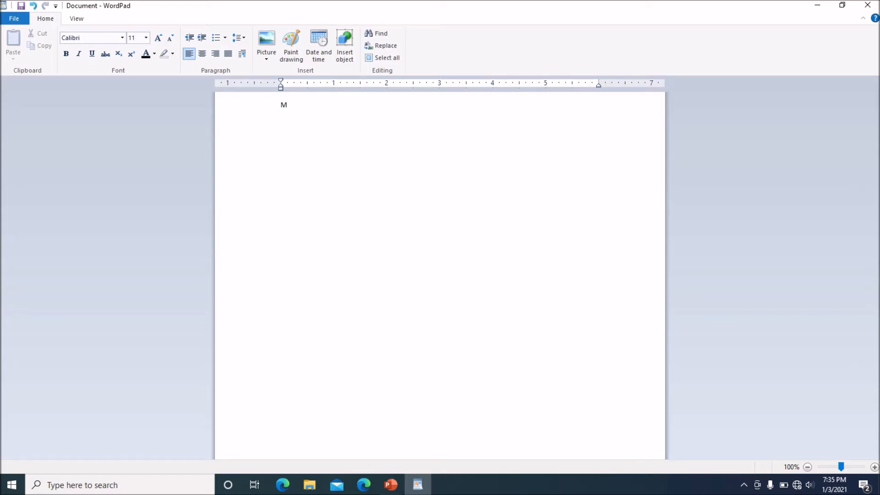
type("y fives")
key("BackSpace")
key("BackSpace")
type("pets")
type(":")
List Dog, Cat, Fish, Kangaroo and Lizard on separate lines below the heading
type("Dog")
key("Return")
type("Cat")
type("Fish ")
type("Kangaroo")
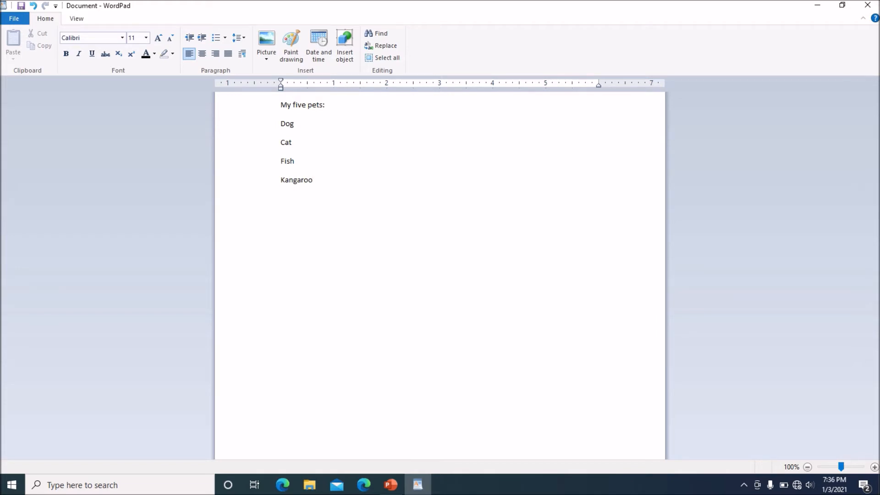
type("Lizard")
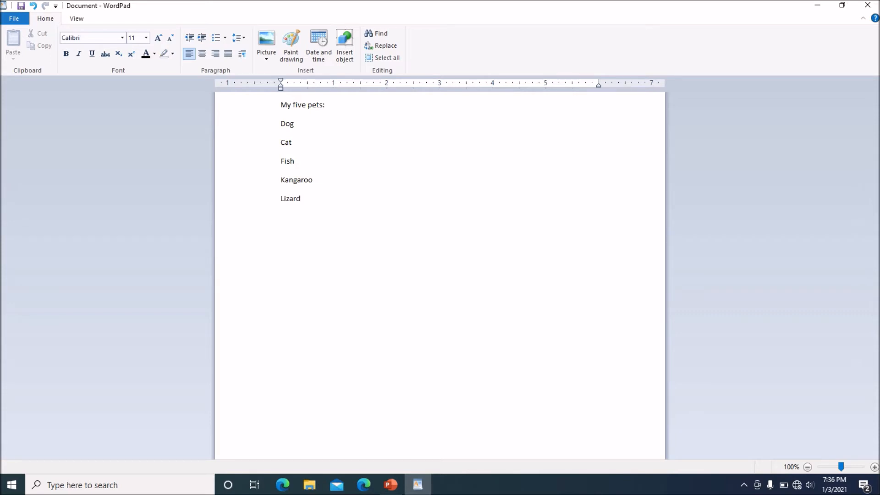
Start saving the document under a new name and set its file name to "My Pets"
left_click(9, 21)
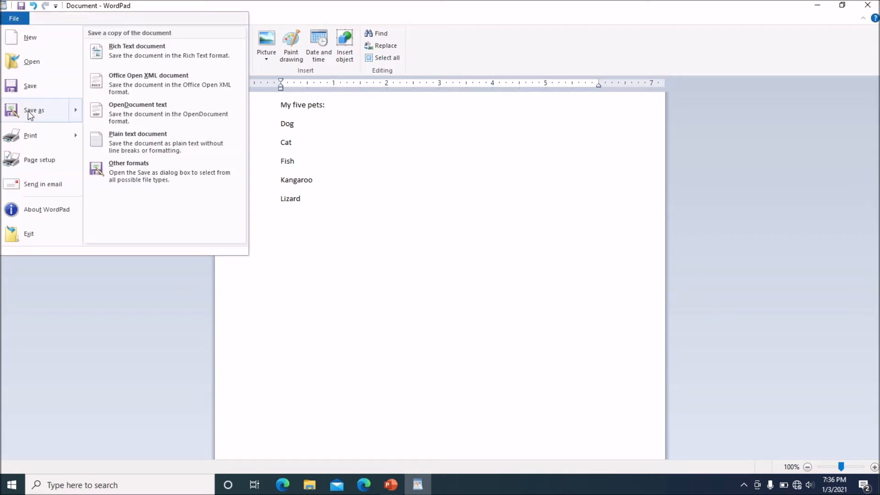
left_click(29, 111)
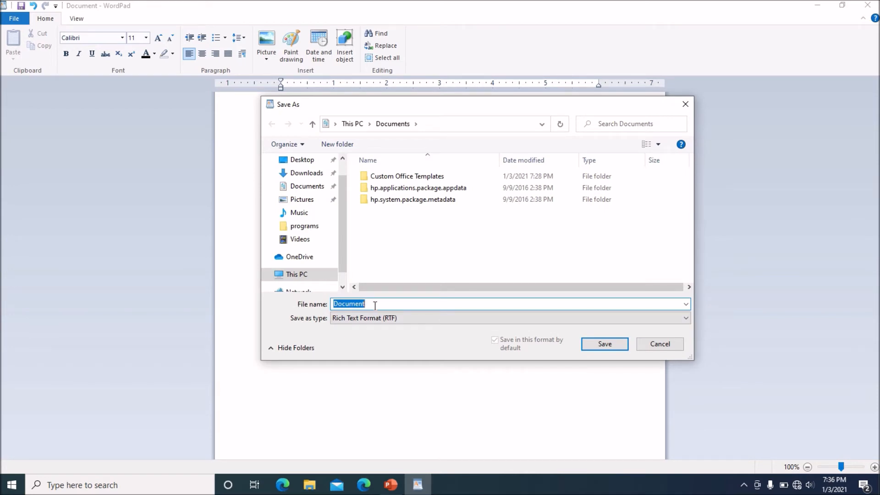
left_click(375, 305)
key("BackSpace")
key("BackSpace")
key("BackSpace")
key("BackSpace")
key("BackSpace")
key("BackSpace")
key("BackSpace")
key("BackSpace")
type("My")
type("Pets")
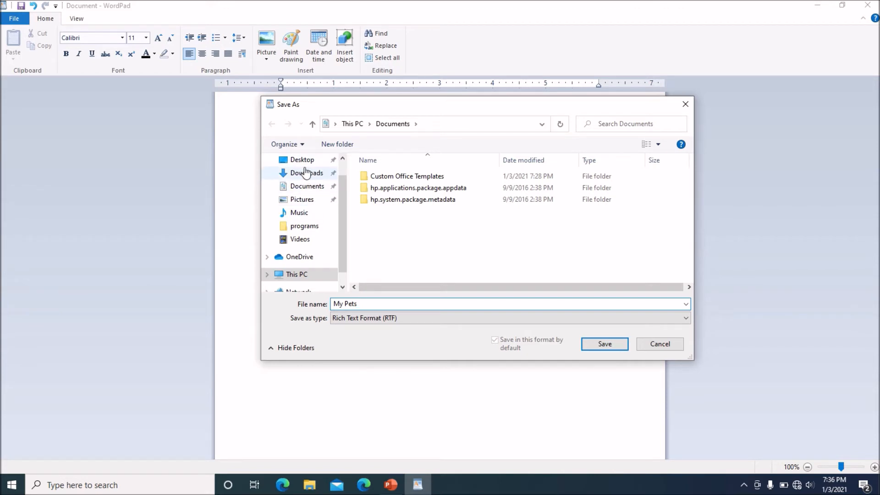
Choose the Desktop folder as the location and save the My Pets document there
scroll(325, 246, "up", 1)
scroll(321, 241, "down", 1)
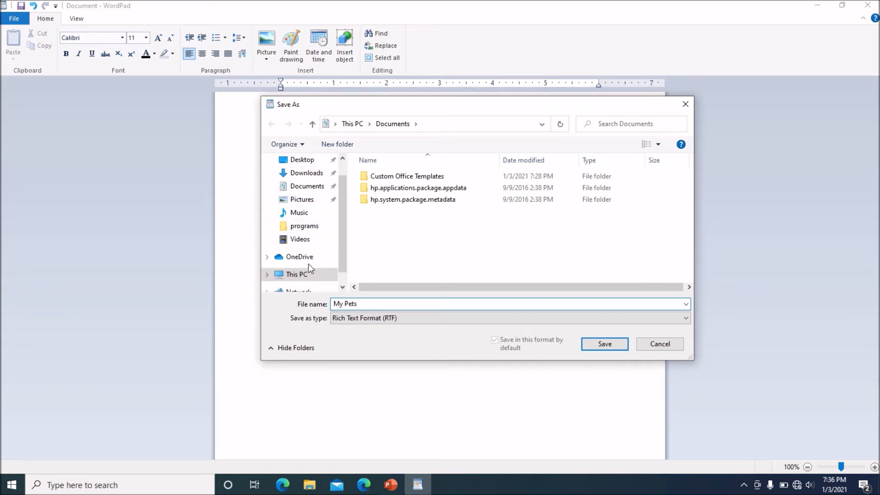
scroll(327, 279, "up", 1)
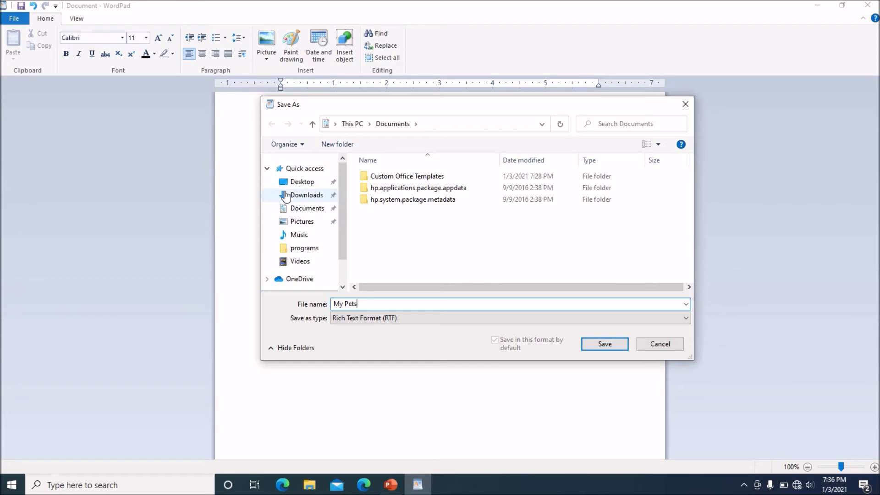
left_click(293, 185)
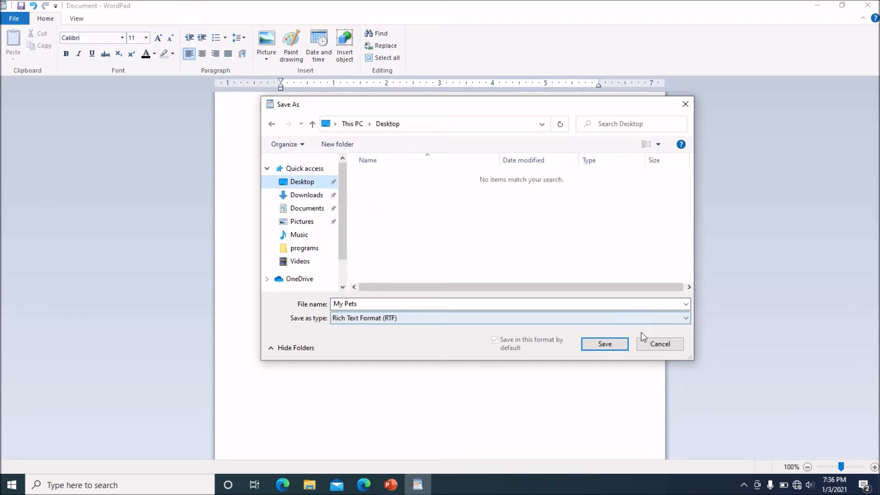
left_click(606, 348)
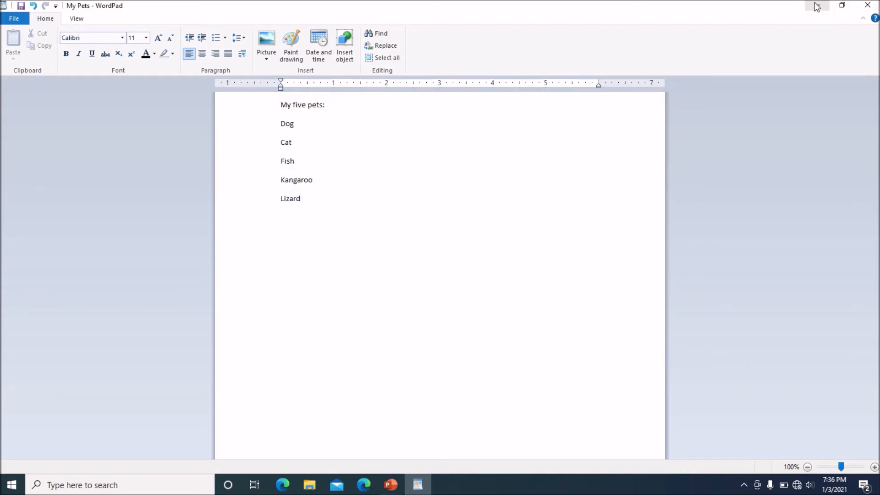
Check the desktop for the saved My Pets file and close the document's window
left_click(816, 7)
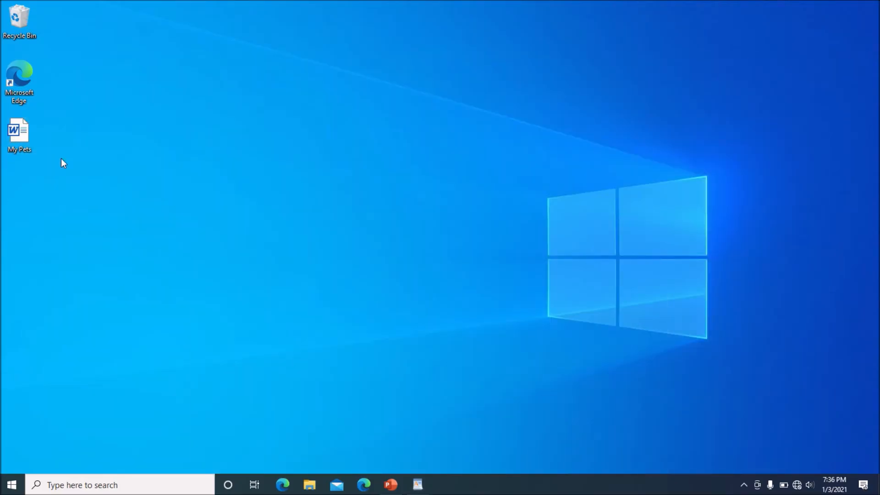
left_click(418, 484)
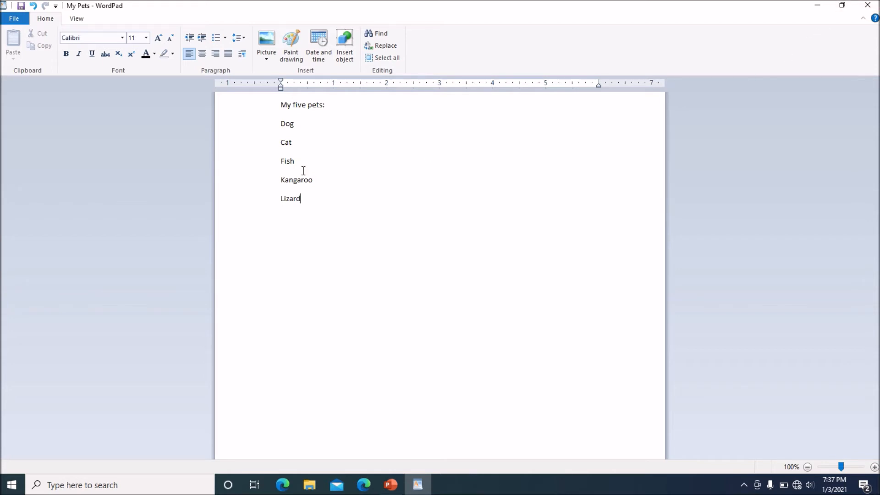
left_click(868, 6)
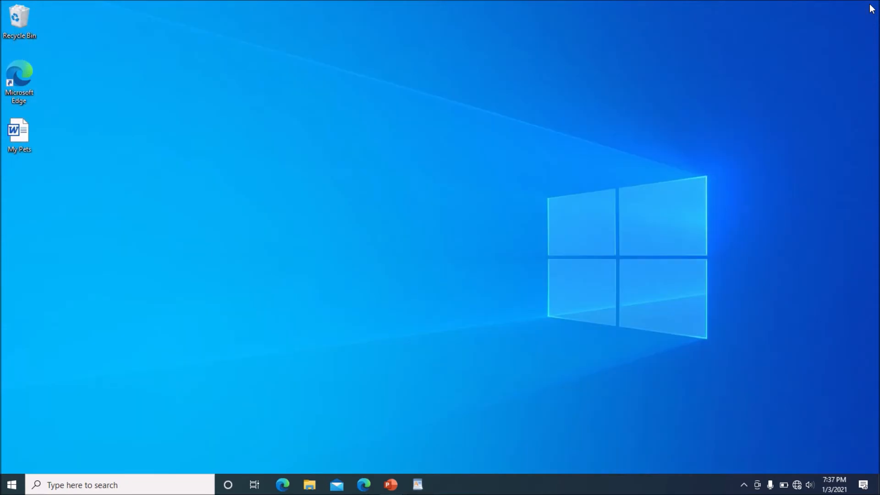
Start WordPad again and open the My Pets document from the Desktop folder
left_click(419, 485)
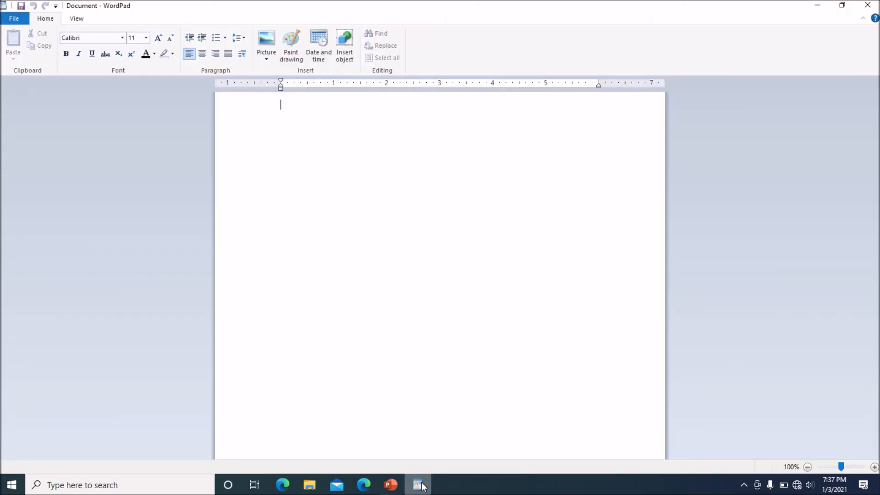
left_click(13, 18)
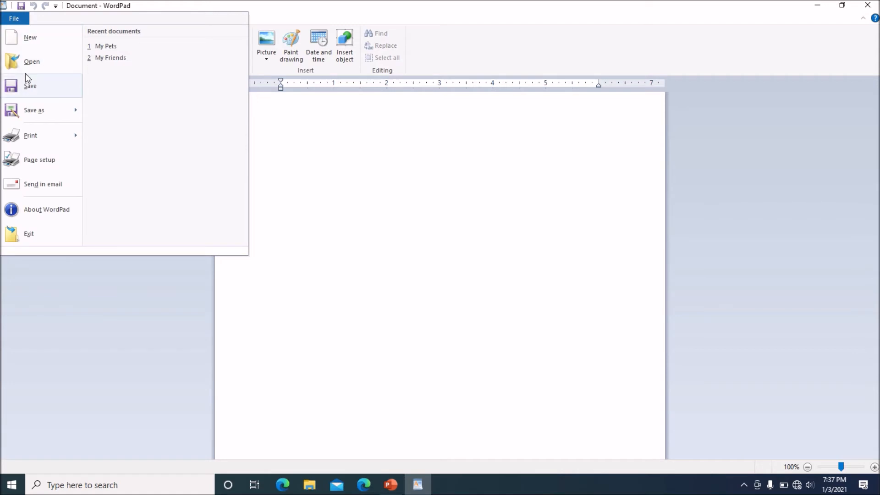
left_click(29, 59)
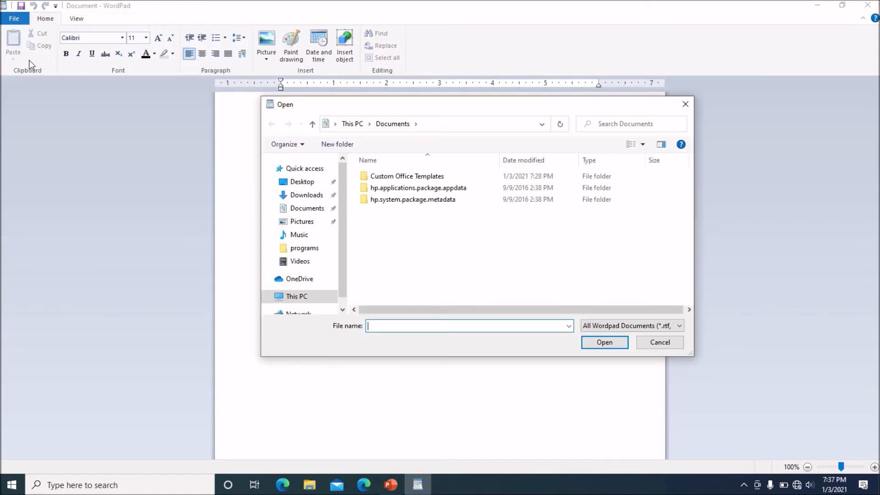
left_click(304, 185)
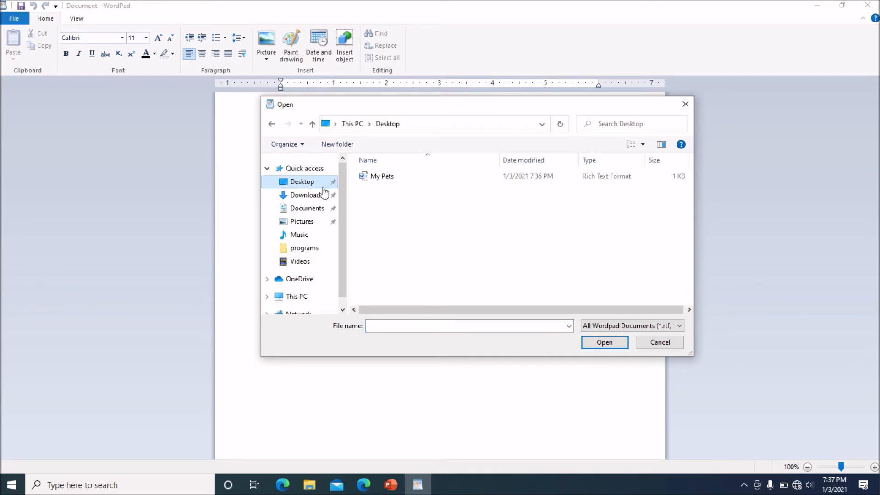
left_click(402, 178)
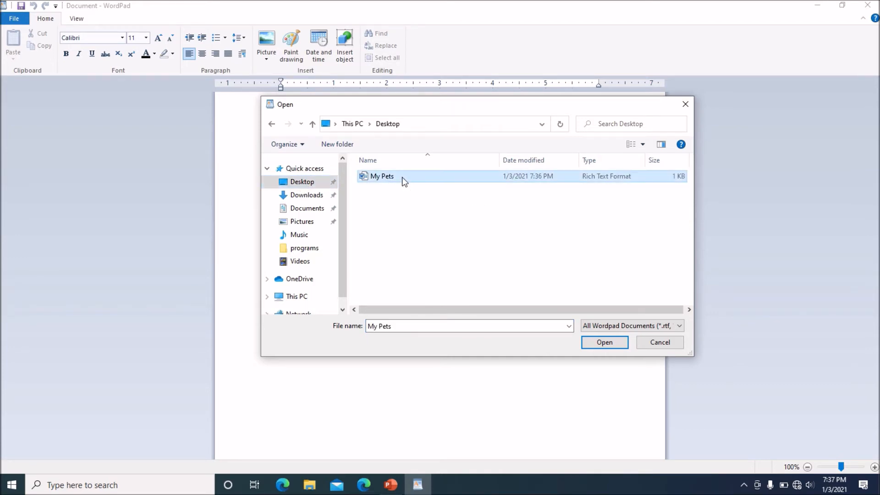
left_click(594, 345)
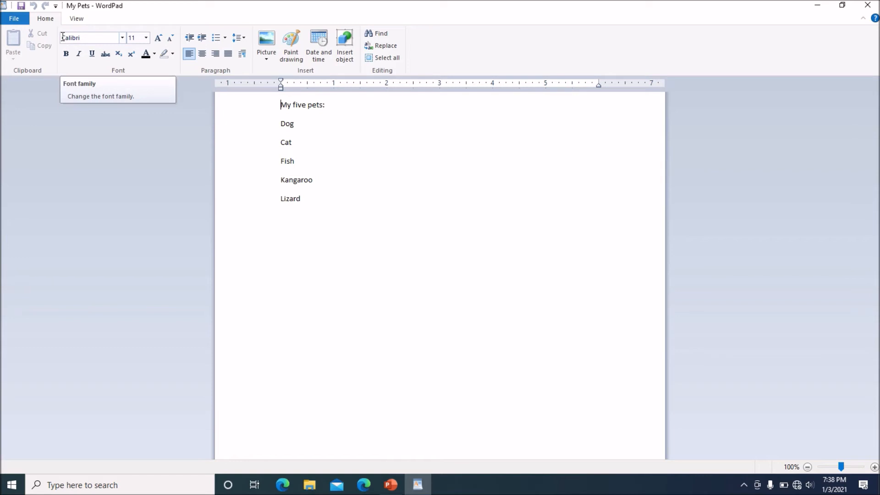
Try adding the word "Elephant" on a new line below Lizard in the AR DESTINE font
left_click(122, 39)
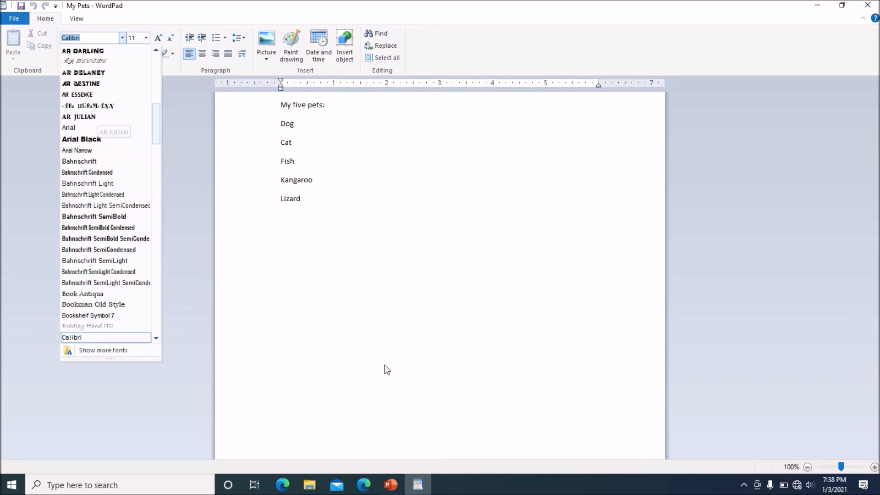
left_click(307, 198)
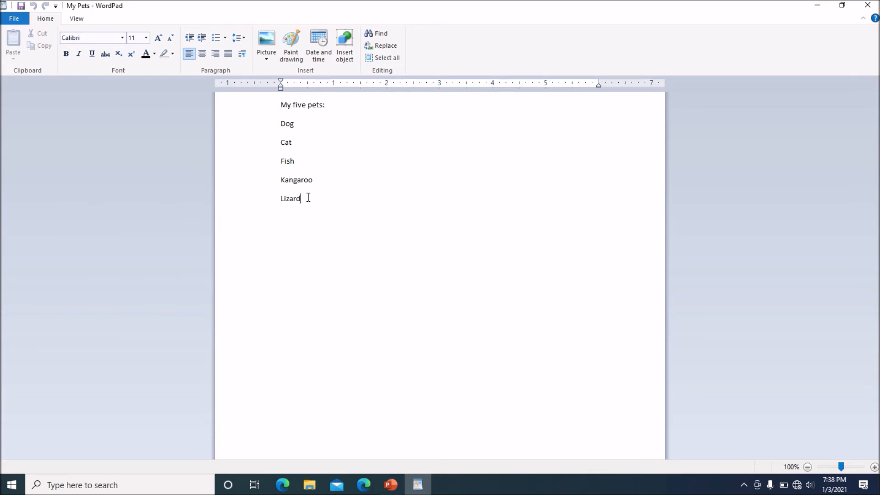
key("Return")
left_click(123, 41)
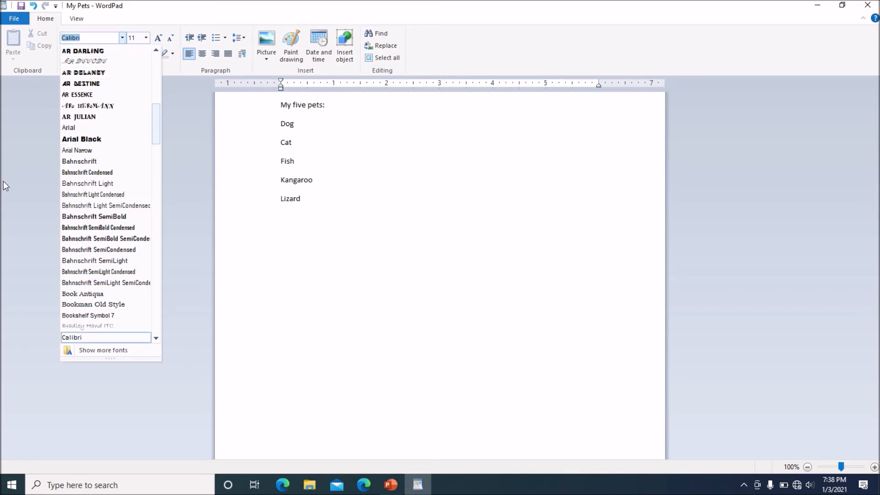
left_click(87, 84)
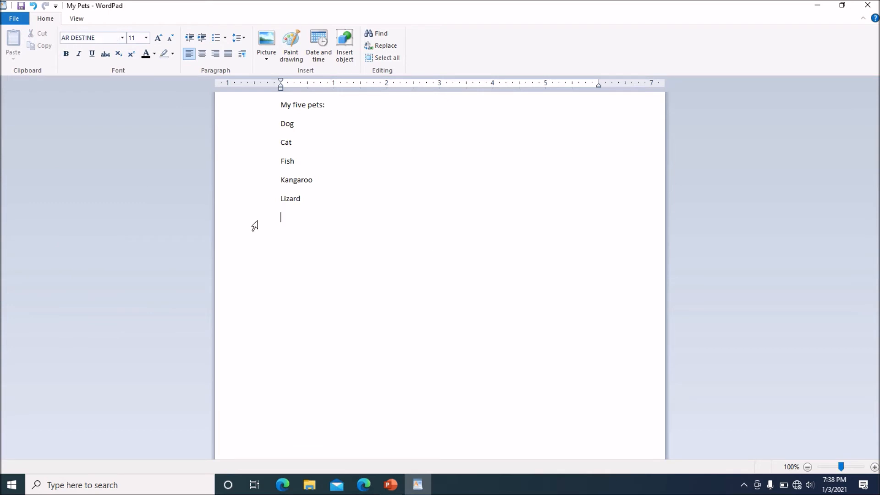
type("Elephant")
Delete the word "Elephant" together with its line below Lizard
key("BackSpace")
key("BackSpace")
key("BackSpace")
key("BackSpace")
key("BackSpace")
key("BackSpace")
key("BackSpace")
key("BackSpace")
key("BackSpace")
Add "Elephant" on a new line below Lizard in the AR DESTINE font at size 22
key("Return")
left_click(123, 37)
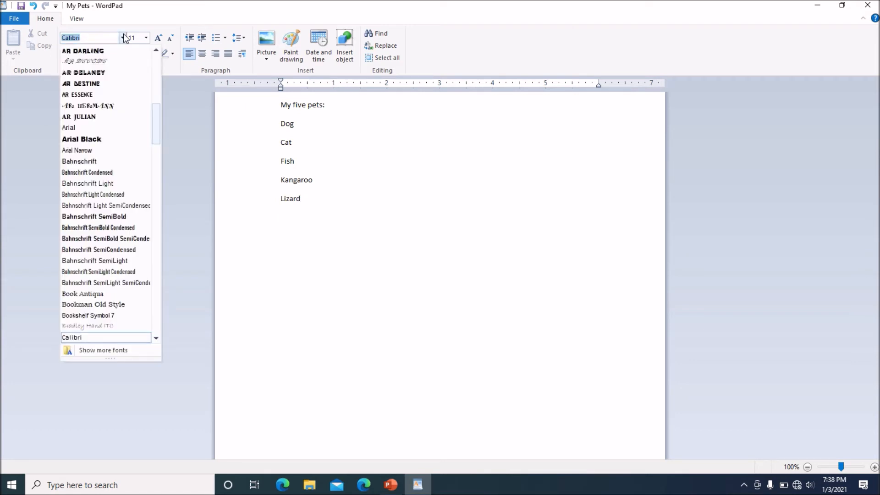
left_click(107, 83)
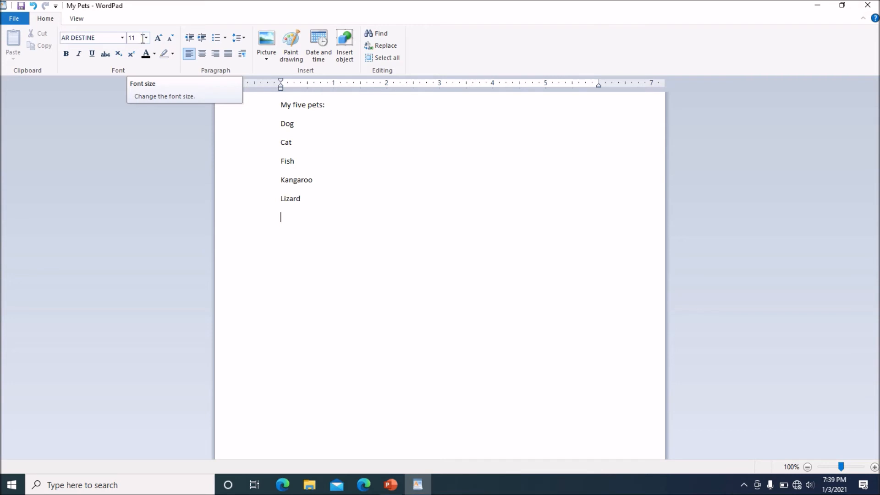
left_click(146, 39)
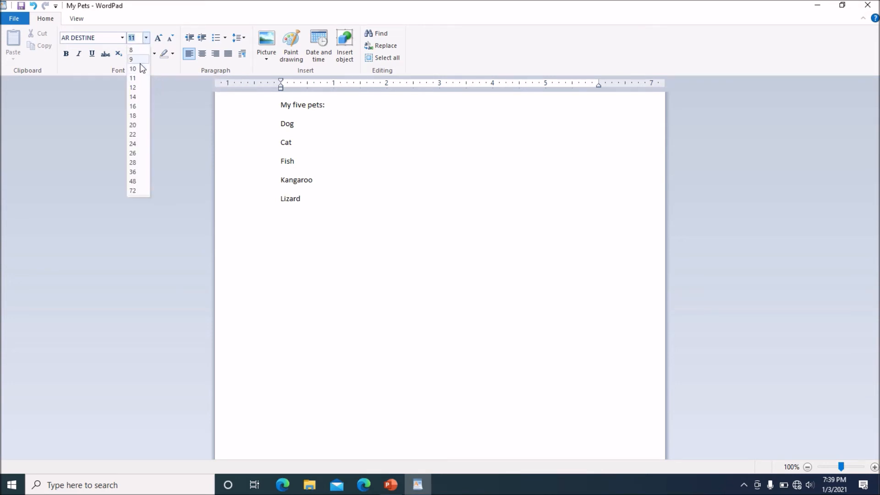
left_click(138, 134)
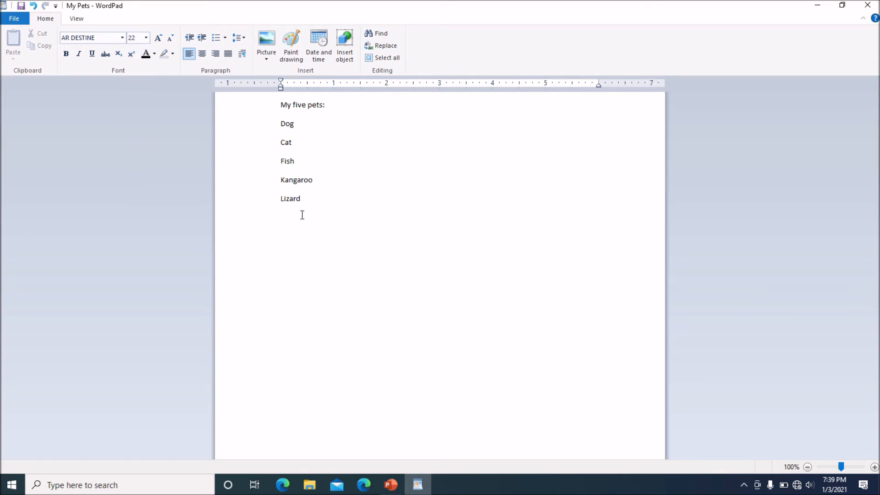
type("Elephant")
Try the AR HERMANN font at size 22 on the heading "My five pets:"
left_click_drag(328, 104, 287, 110)
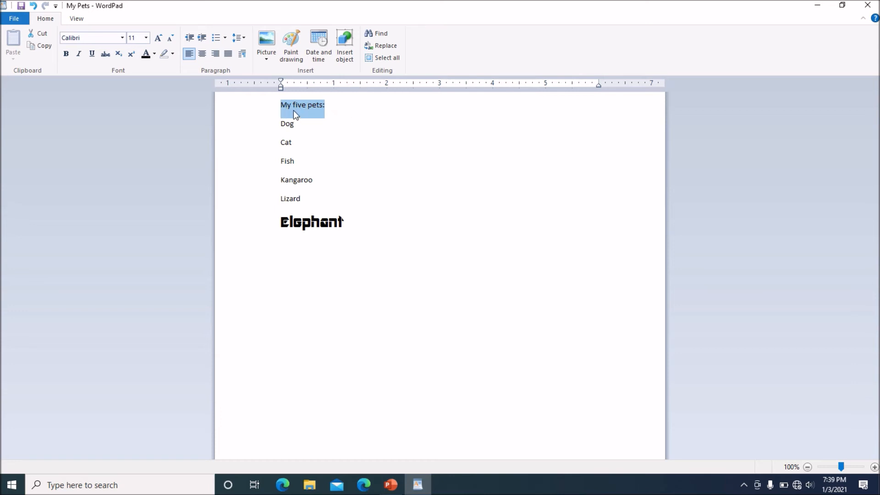
left_click(122, 37)
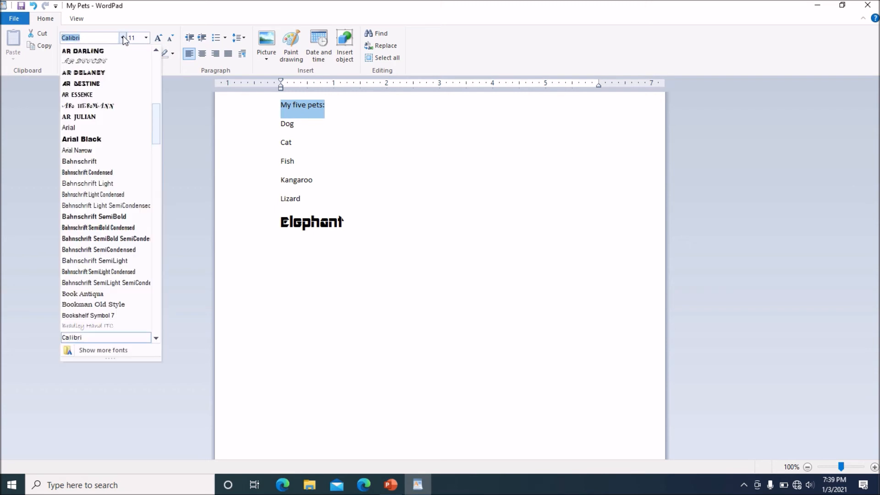
left_click(96, 106)
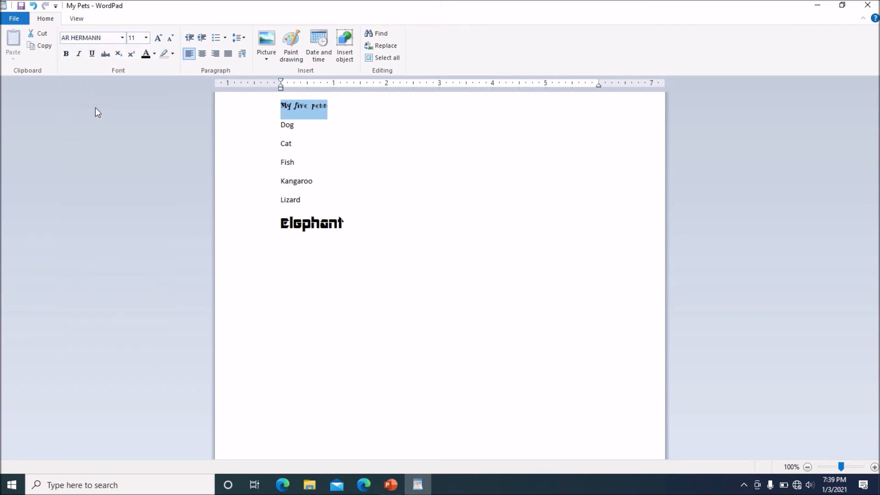
left_click(146, 38)
left_click(136, 133)
Restore the heading "My five pets:" to the Calibri font at size 11
left_click(146, 37)
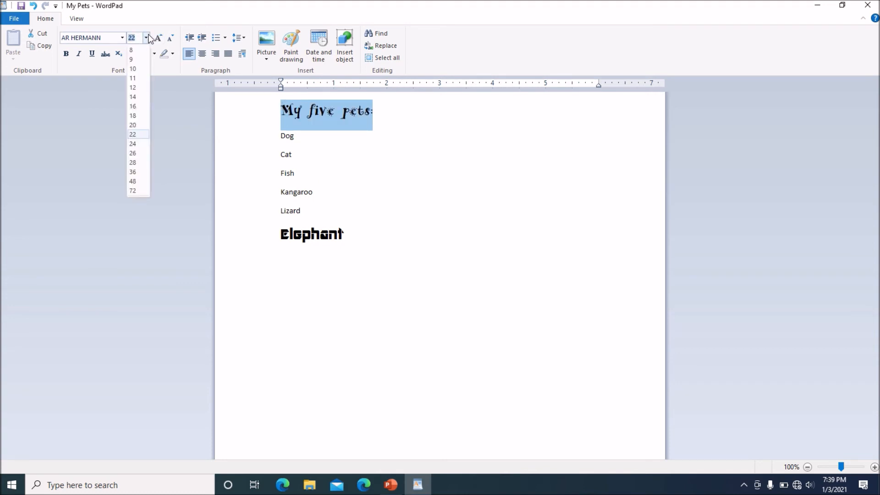
left_click(123, 38)
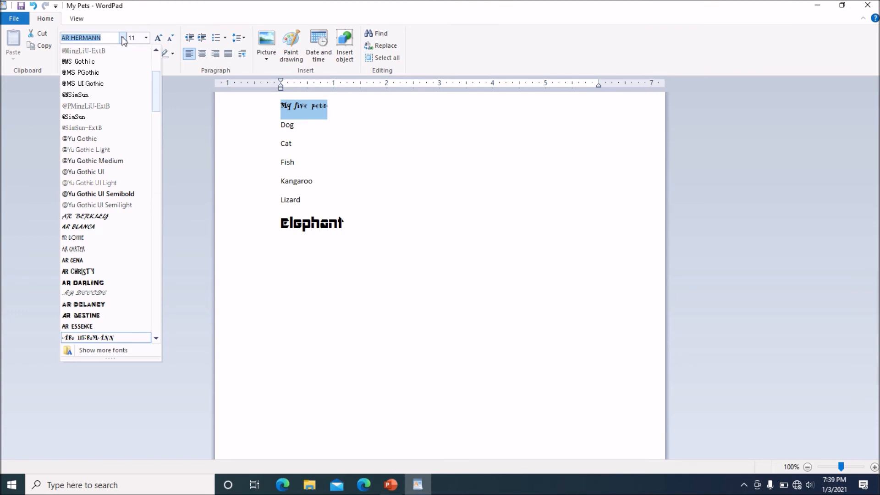
scroll(98, 109, "up", 5)
scroll(98, 109, "down", 4)
scroll(98, 109, "up", 4)
scroll(99, 109, "down", 4)
scroll(121, 183, "down", 10)
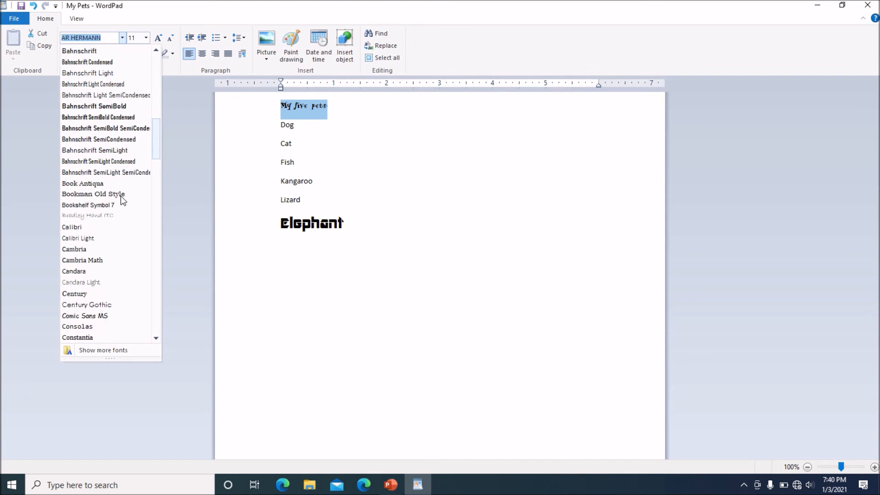
left_click(101, 226)
Delete the AR DESTINE word "Elephant" and its line so the list ends with Lizard
left_click(352, 222)
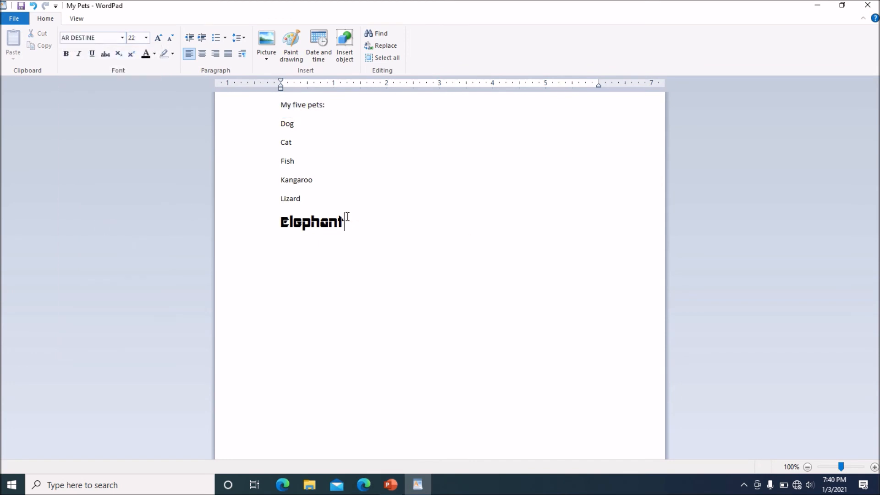
key("BackSpace")
key("BackSpace")
key("BackSpace")
key("BackSpace")
key("BackSpace")
key("BackSpace")
key("BackSpace")
key("BackSpace")
key("BackSpace")
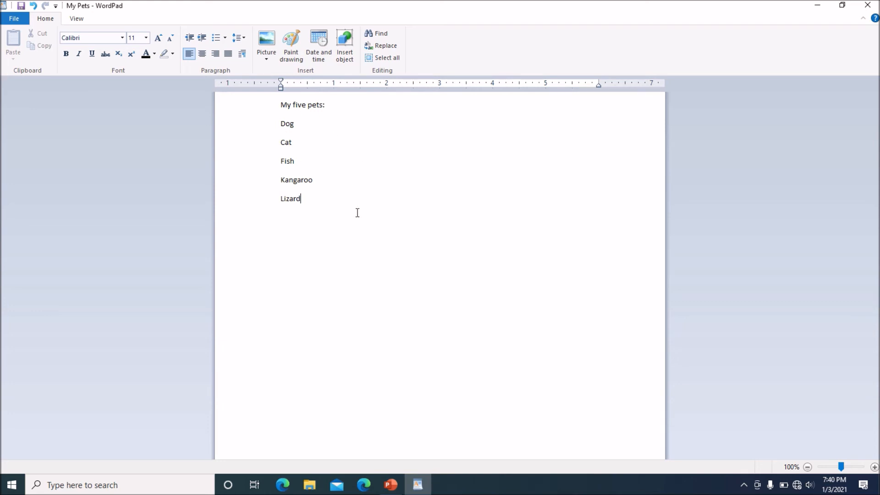
Add "Elephant" in red Calibri text on a new line below Lizard
key("Return")
left_click(122, 38)
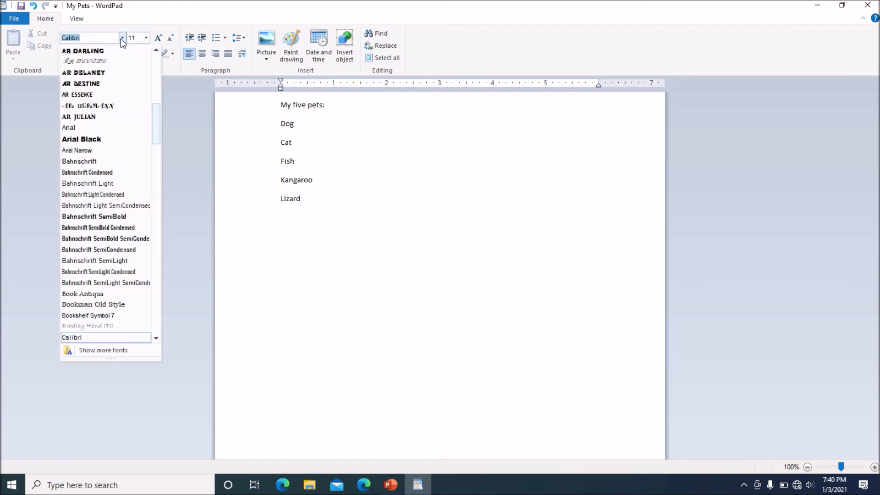
left_click(122, 39)
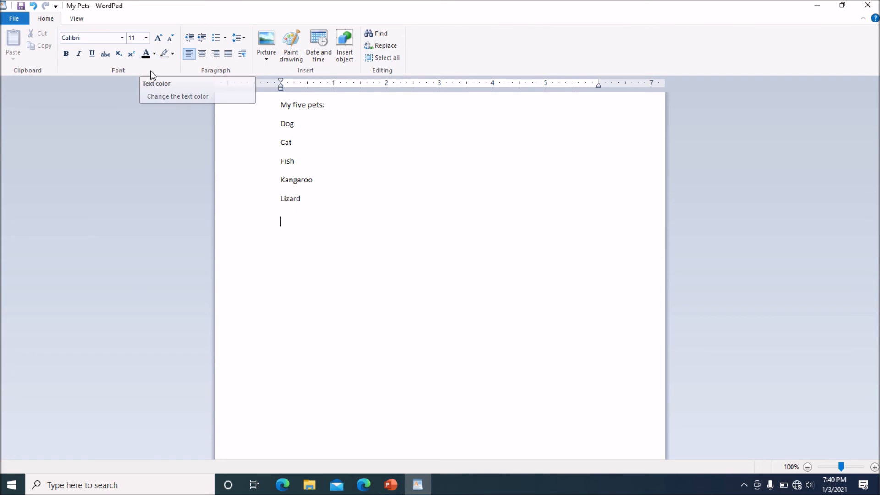
left_click(154, 53)
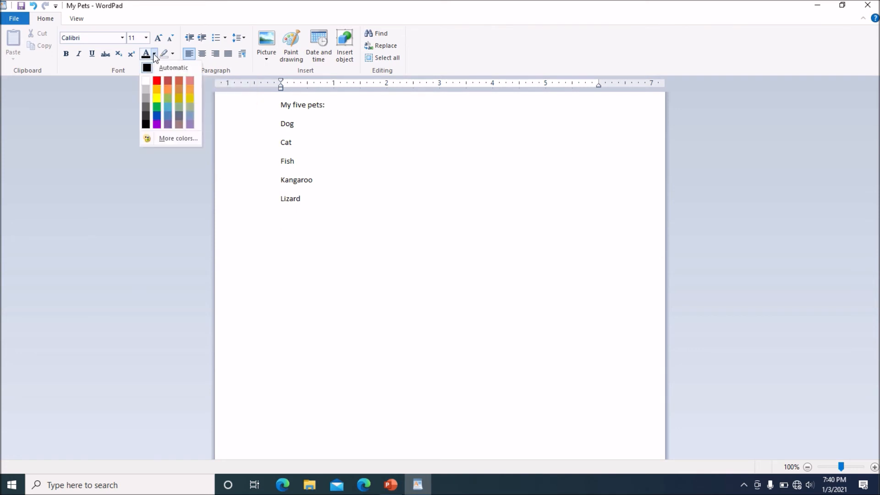
left_click(157, 81)
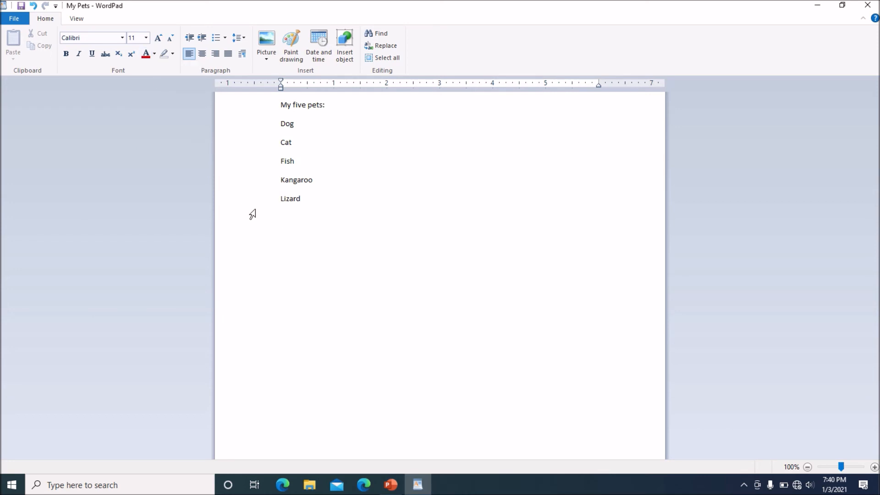
type("Elephant")
Format the red word "Elephant" in the AR DESTINE font at size 20
double_click(307, 220)
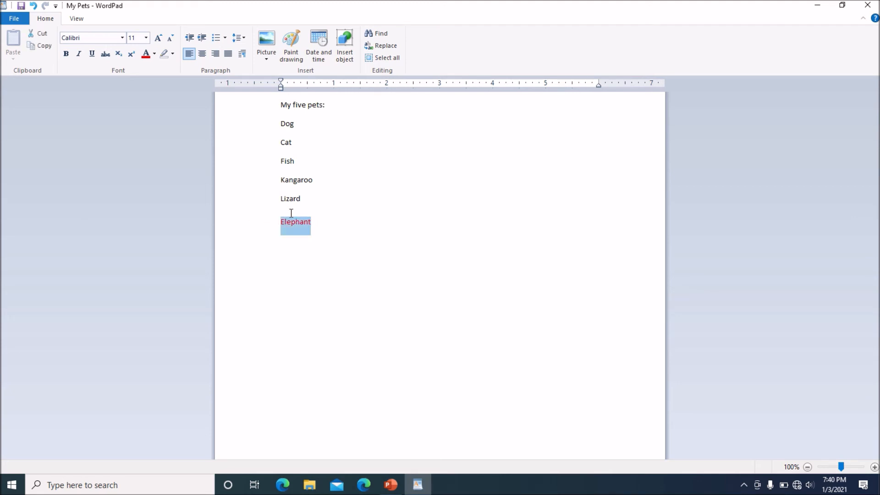
left_click(122, 38)
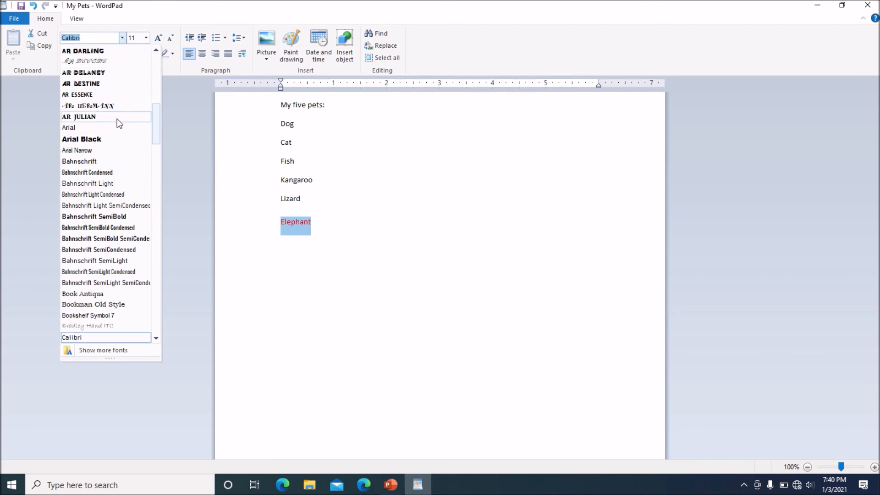
left_click(102, 83)
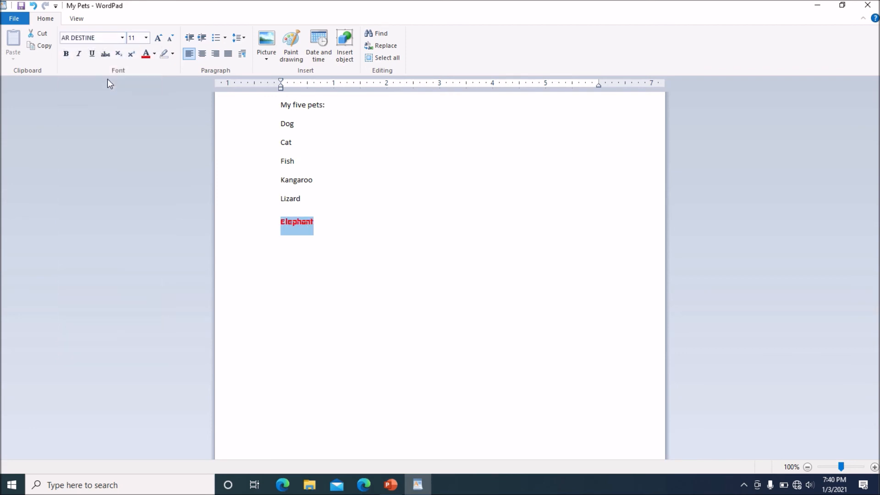
left_click(147, 37)
left_click(139, 124)
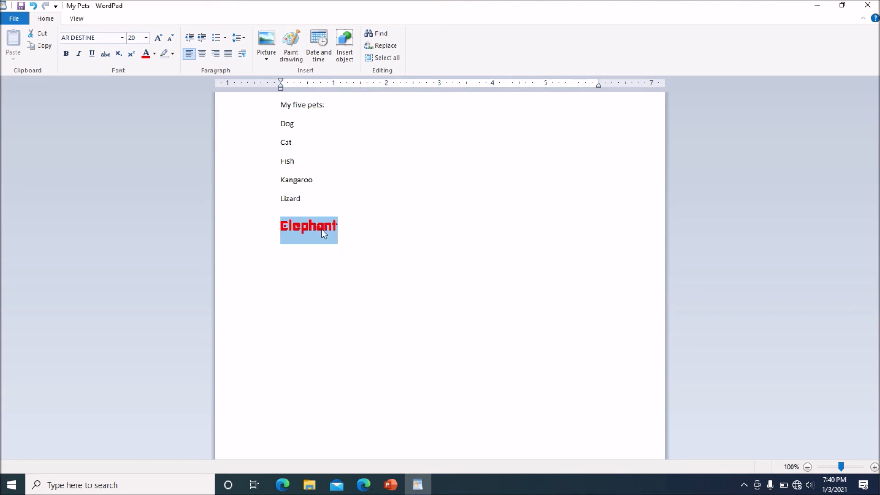
Delete the red word "Elephant" from below Lizard and save the document
left_click(362, 229)
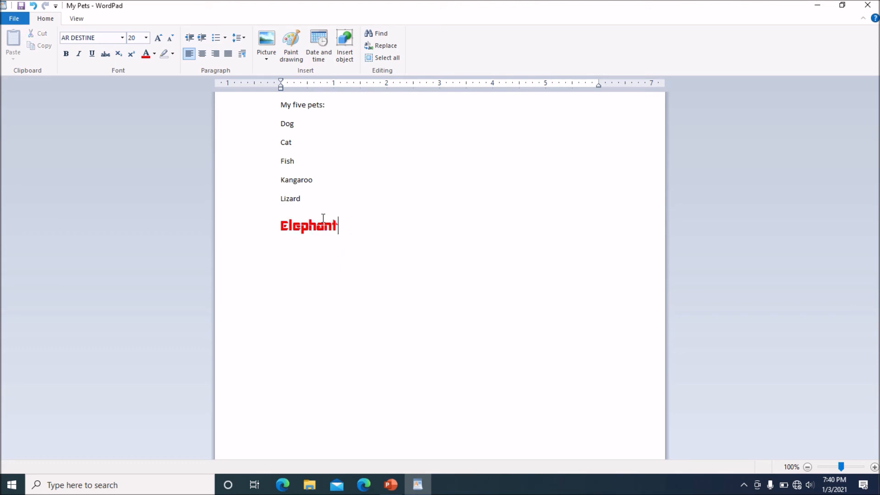
key("BackSpace")
key("BackSpace")
key("BackSpace")
key("BackSpace")
key("BackSpace")
key("BackSpace")
key("BackSpace")
key("BackSpace")
key("BackSpace")
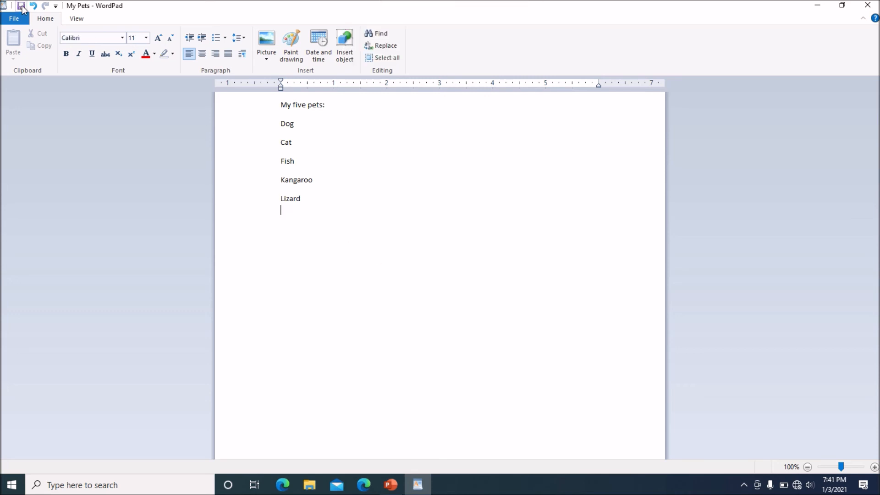
left_click(21, 6)
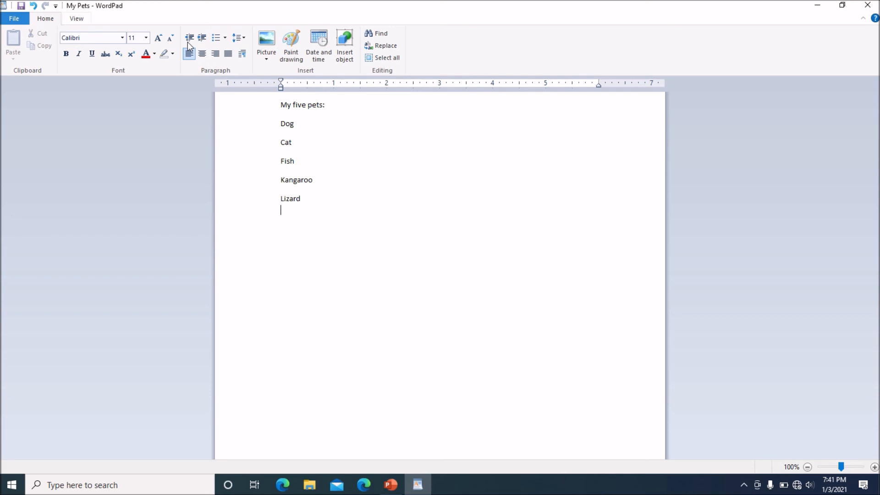
Examine the print options for the document, including printer, page range and copies, and close them without printing
left_click(18, 17)
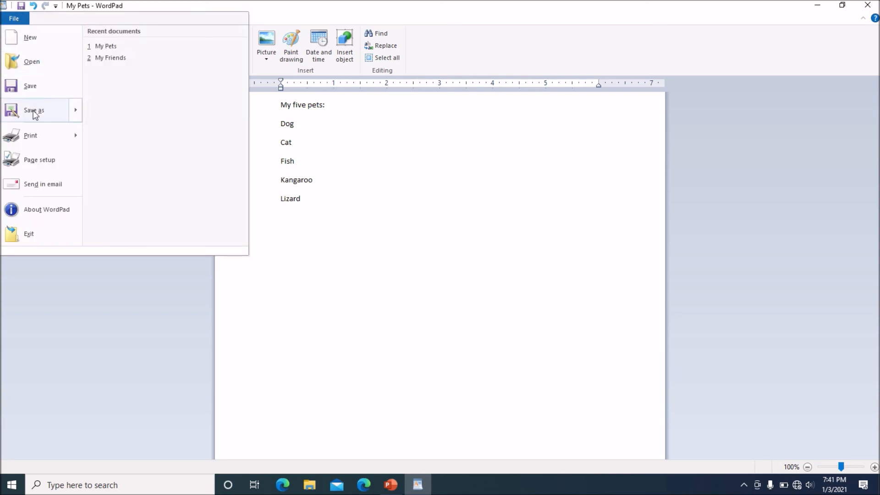
mouse_move(28, 138)
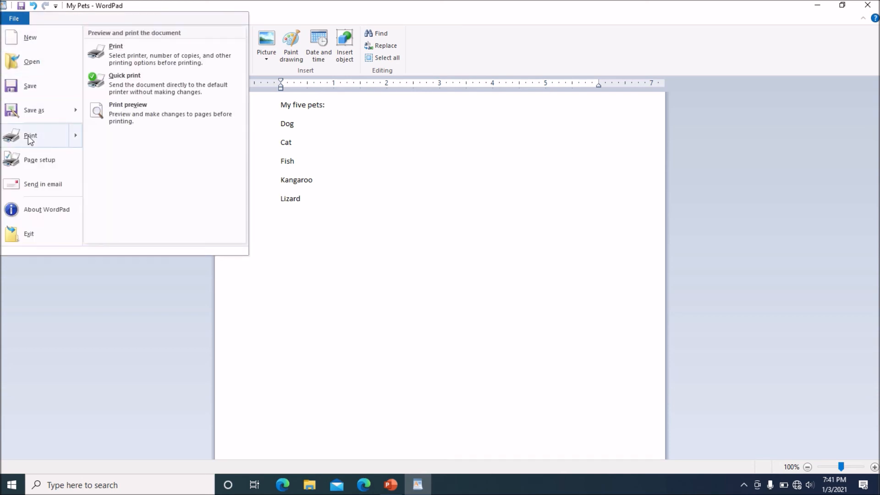
left_click(124, 56)
left_click_drag(125, 19, 235, 114)
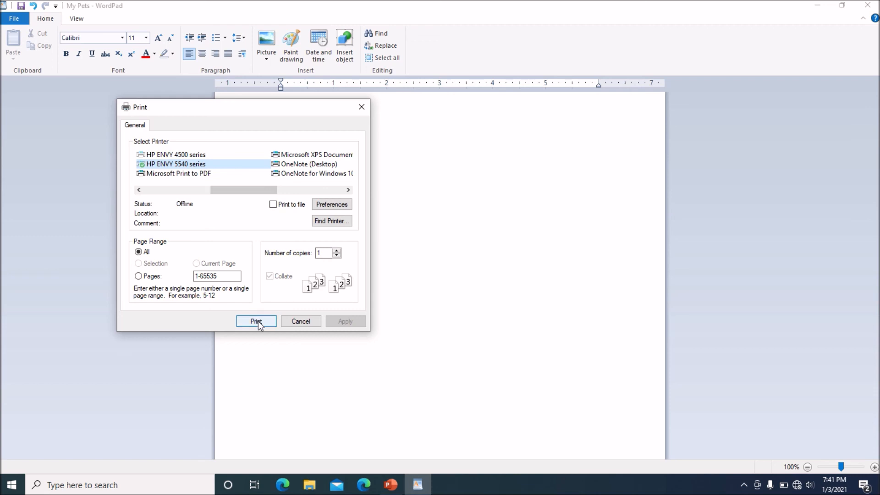
left_click(362, 107)
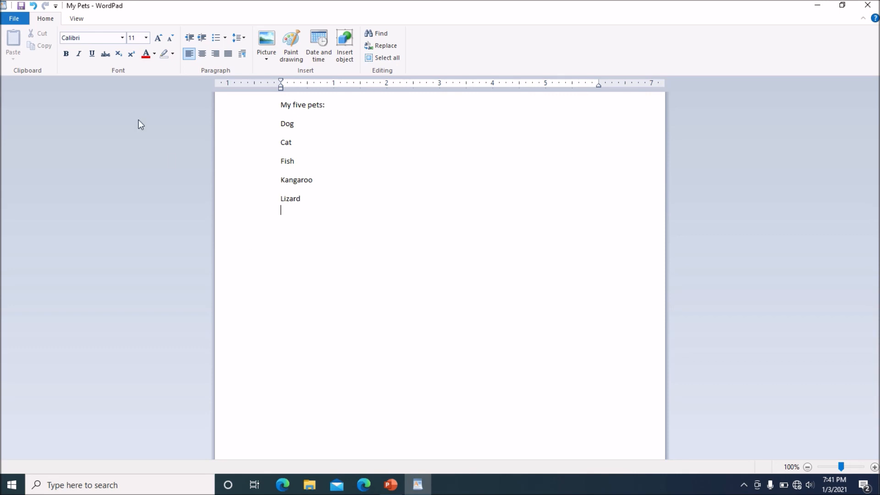
left_click(84, 39)
left_click(141, 37)
left_click(22, 7)
left_click(8, 20)
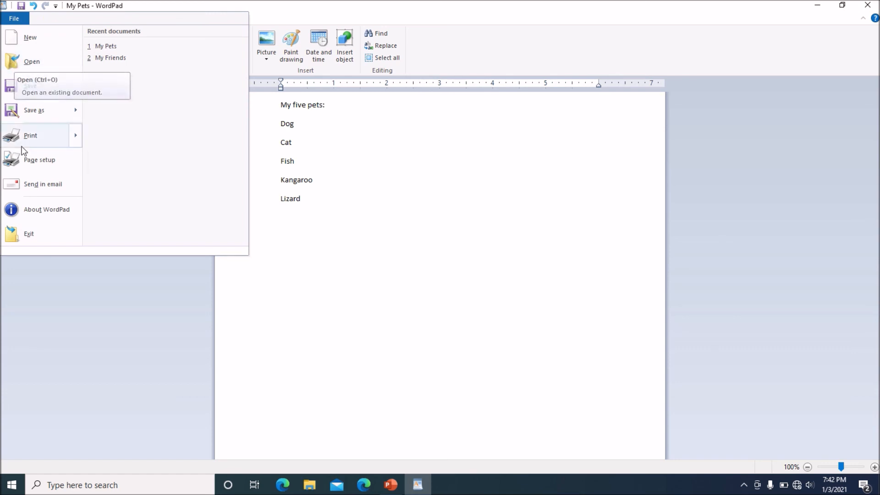
mouse_move(29, 137)
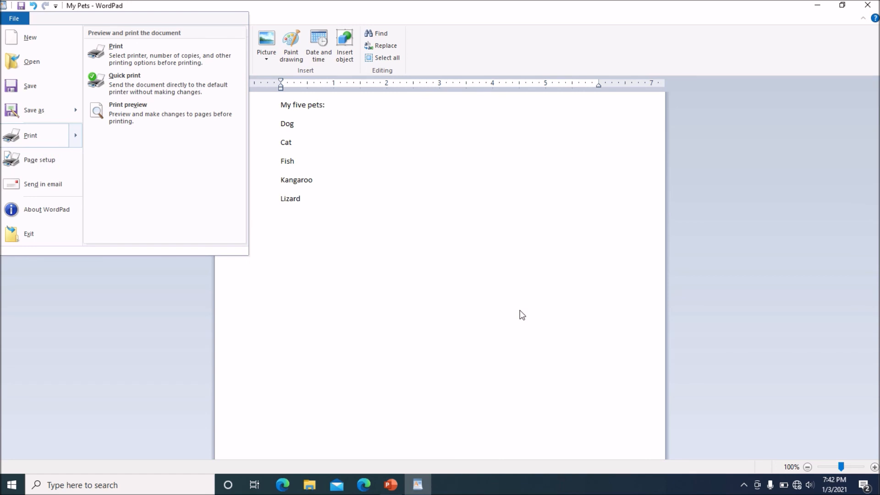
left_click(456, 275)
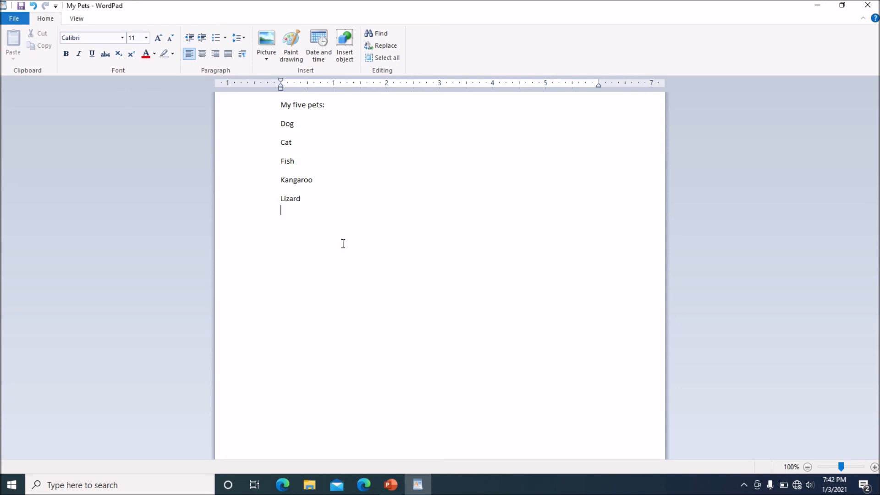
left_click(99, 39)
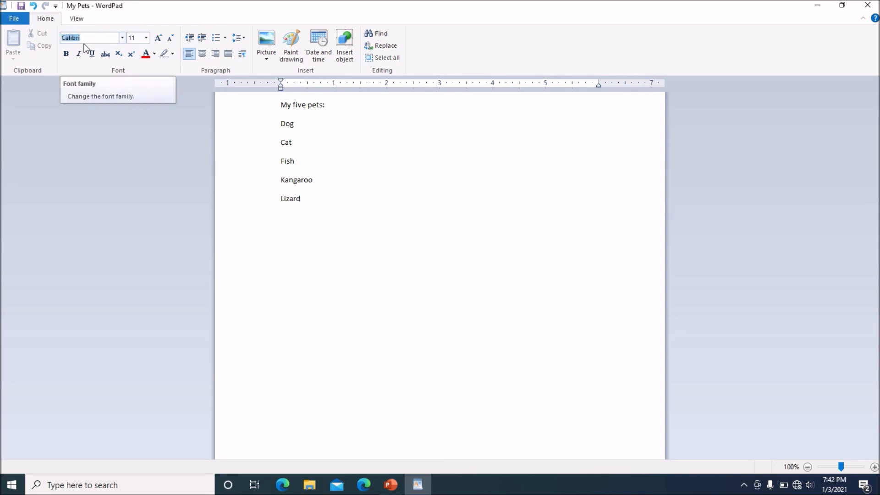
left_click(347, 213)
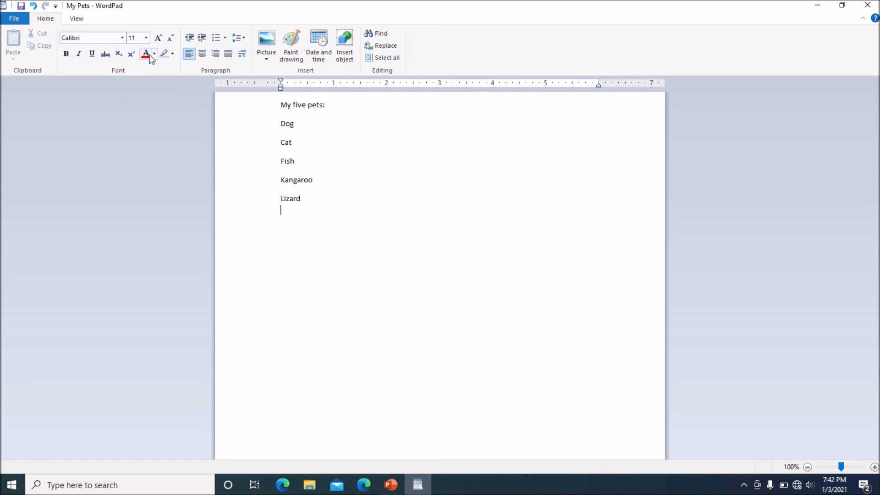